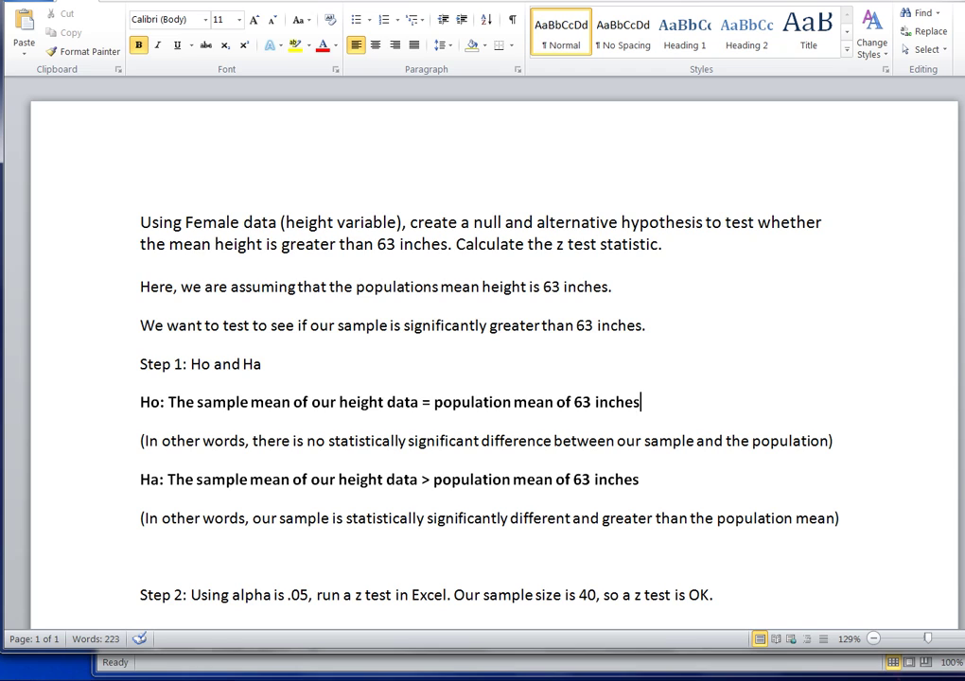
scroll(482, 378, down, 5)
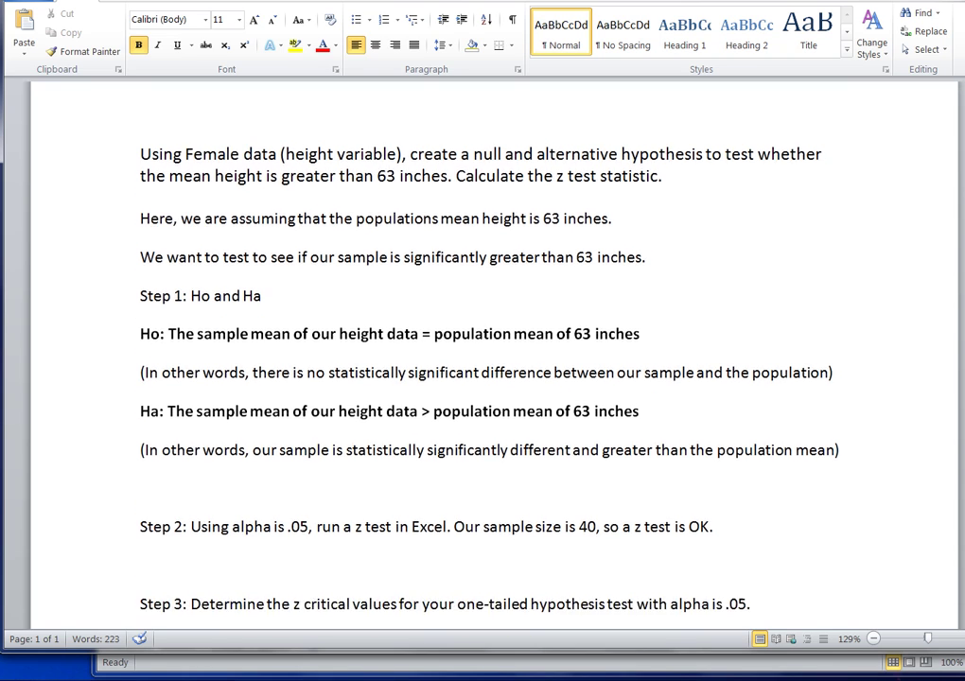
scroll(356, 295, down, 3)
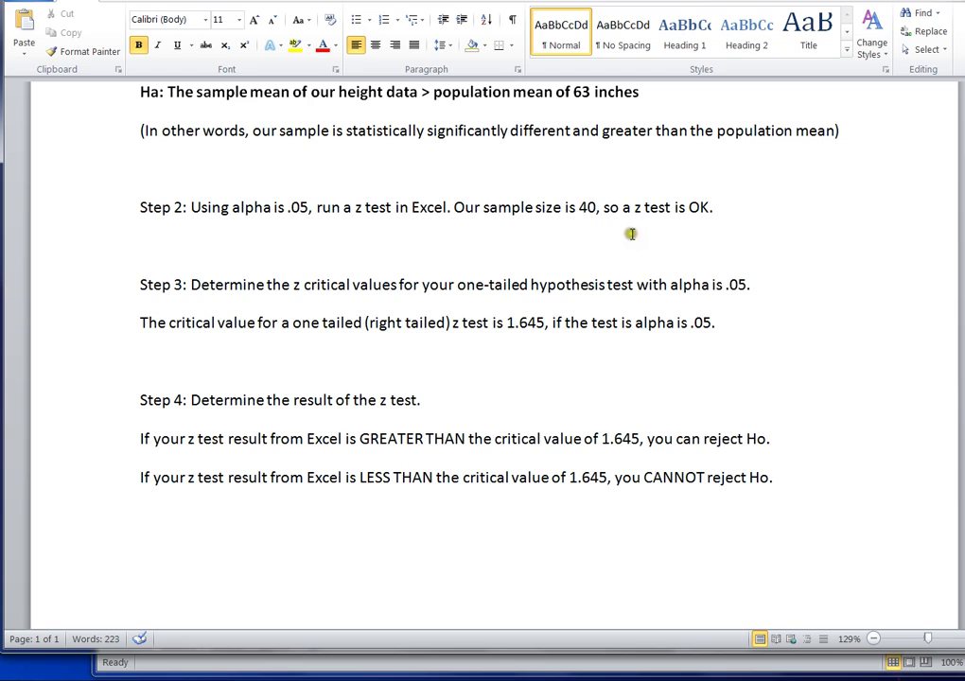
click(701, 217)
Step: Bring the Excel data workbook forward and scroll back to the top of Sheet1
key(alt+Tab)
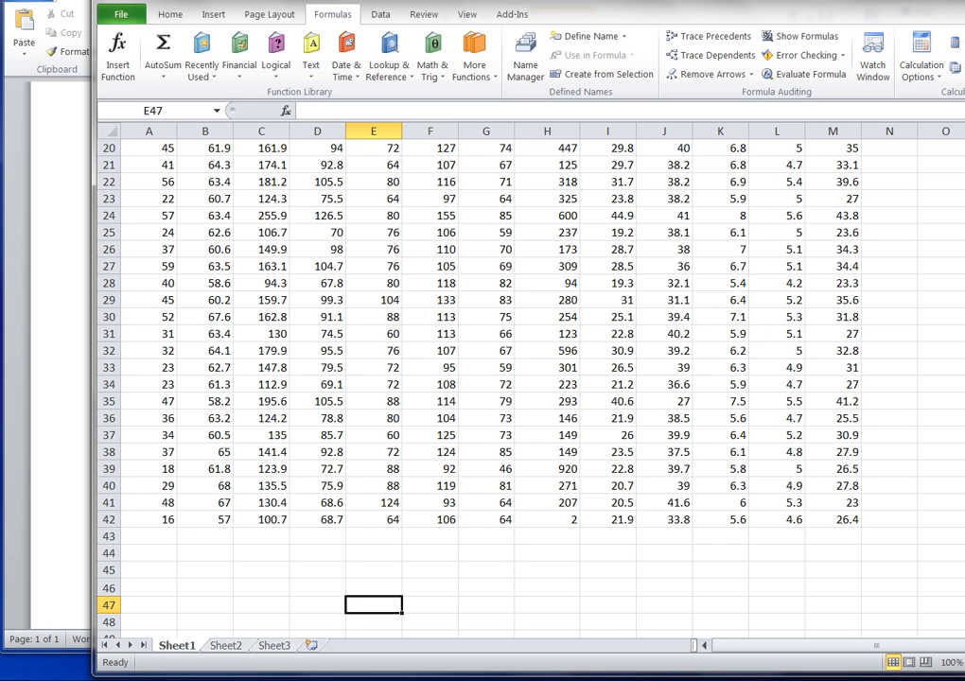
scroll(529, 378, up, 6)
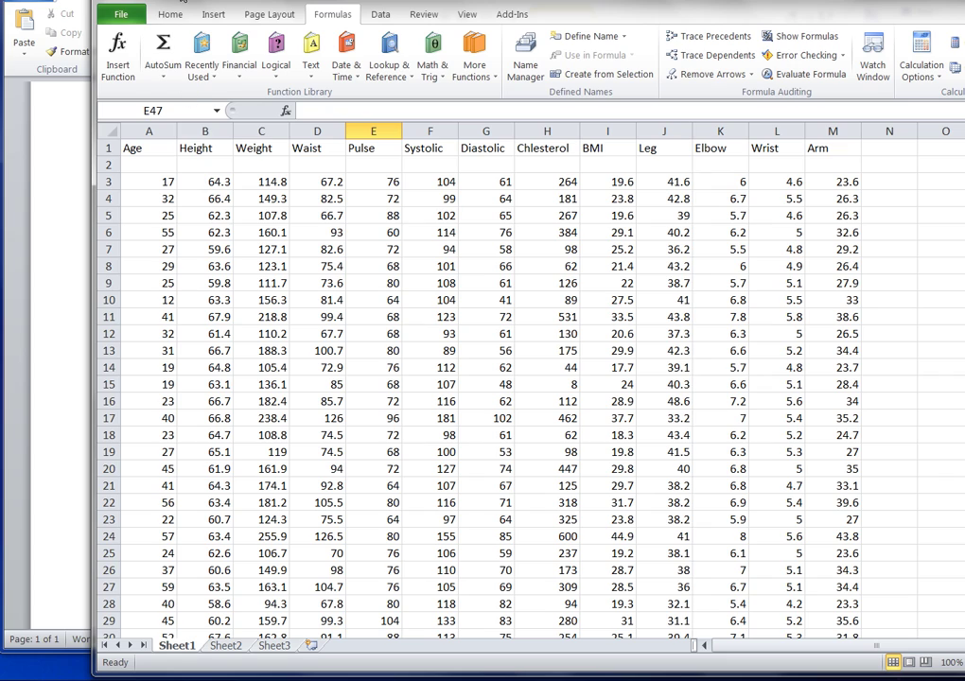
click(163, 14)
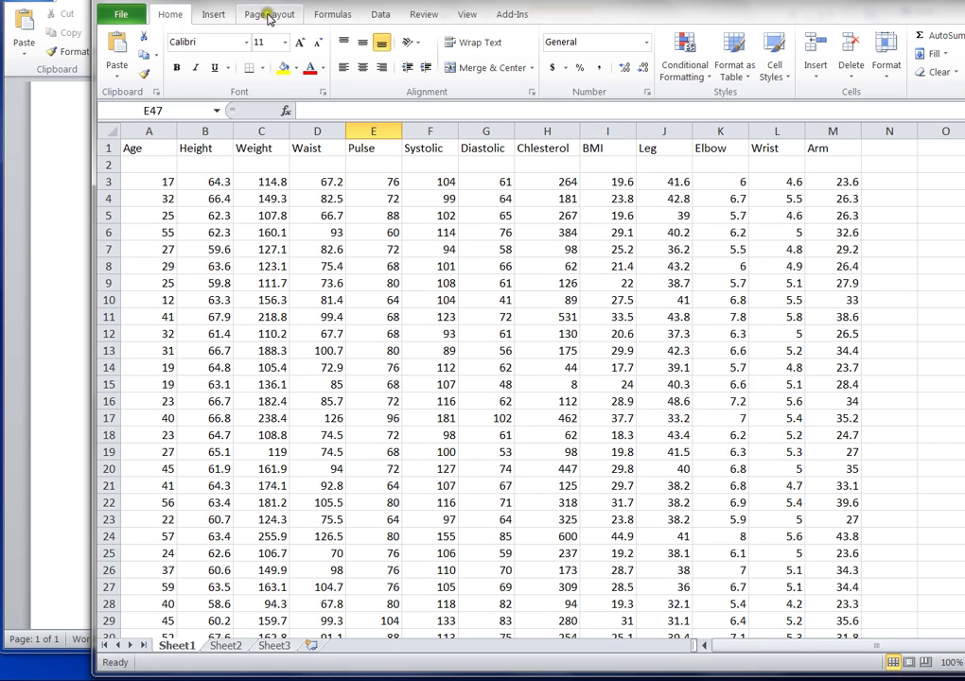
Step: Show the Statistical functions under More Functions and scroll down to Z.TEST
click(340, 16)
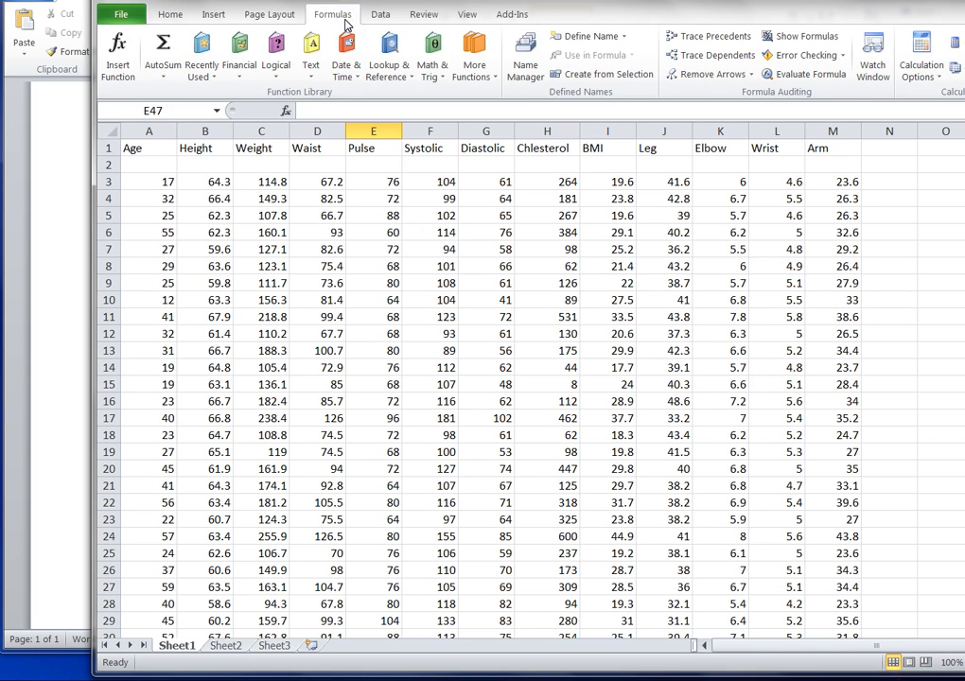
click(492, 64)
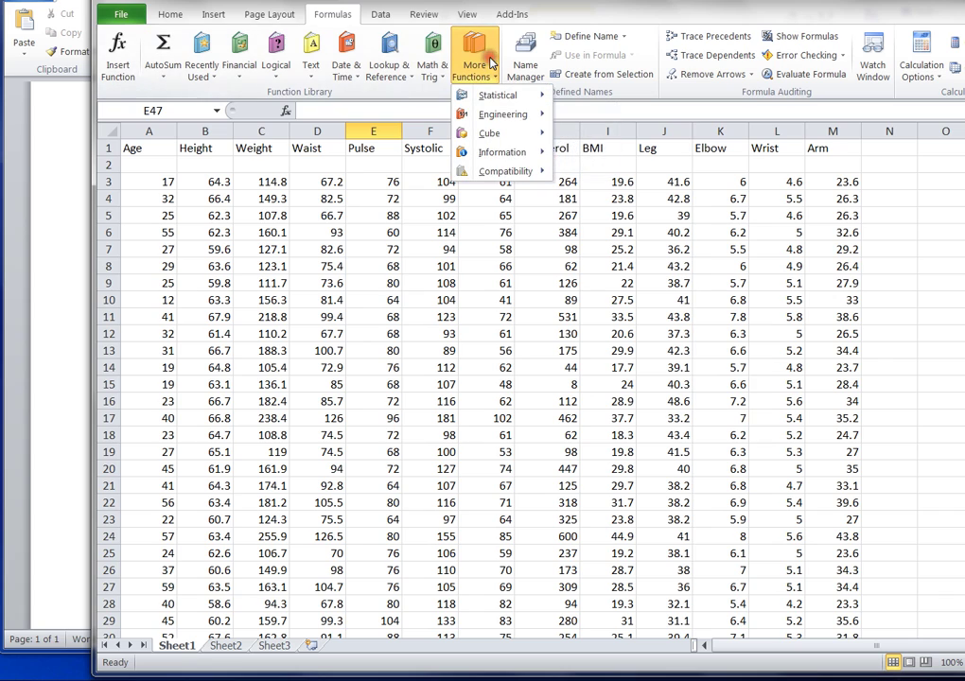
mouse_move(504, 102)
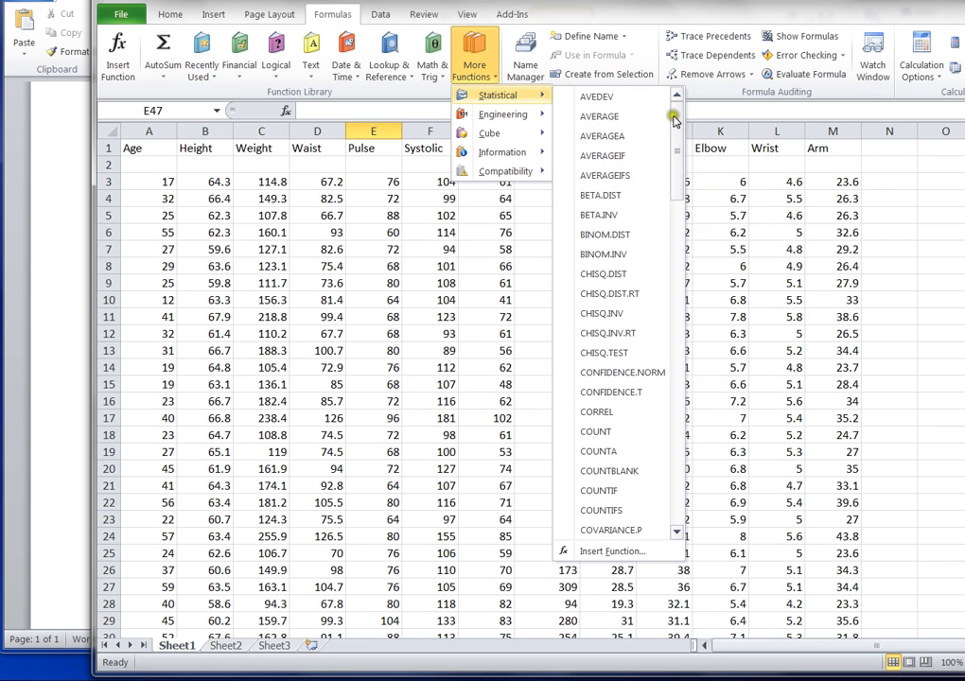
drag(676, 112, 677, 459)
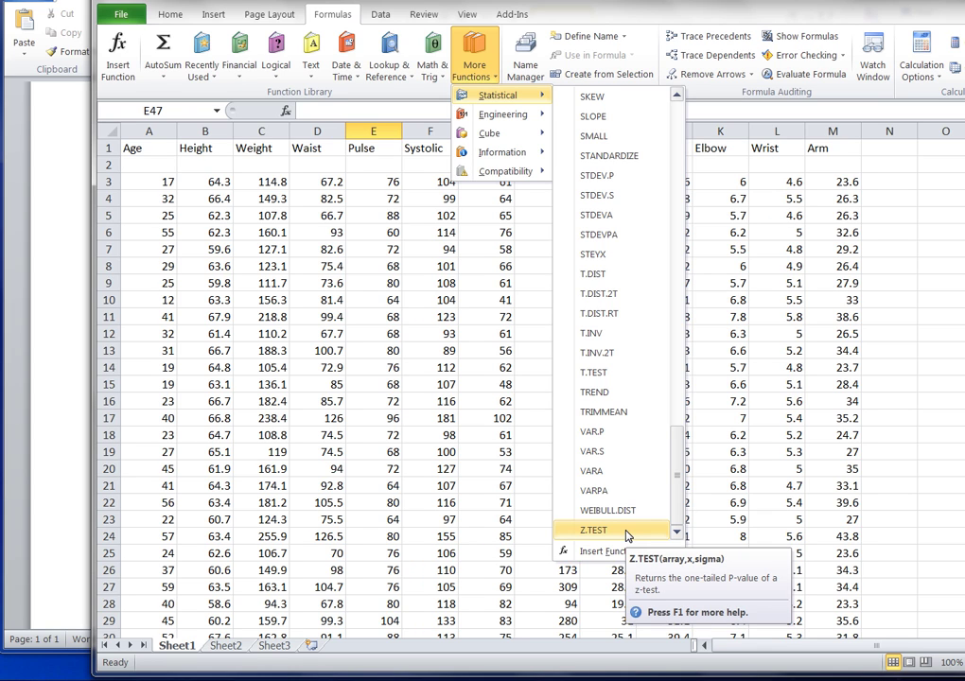
Step: Dismiss the function list and select cell B44 just below the Height data
click(871, 8)
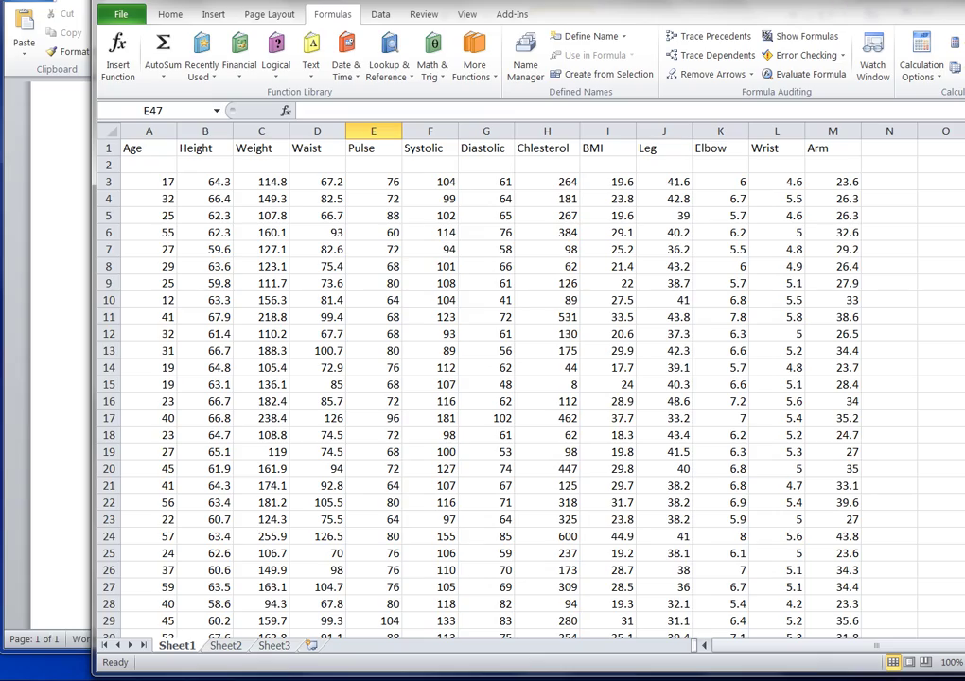
scroll(529, 378, down, 6)
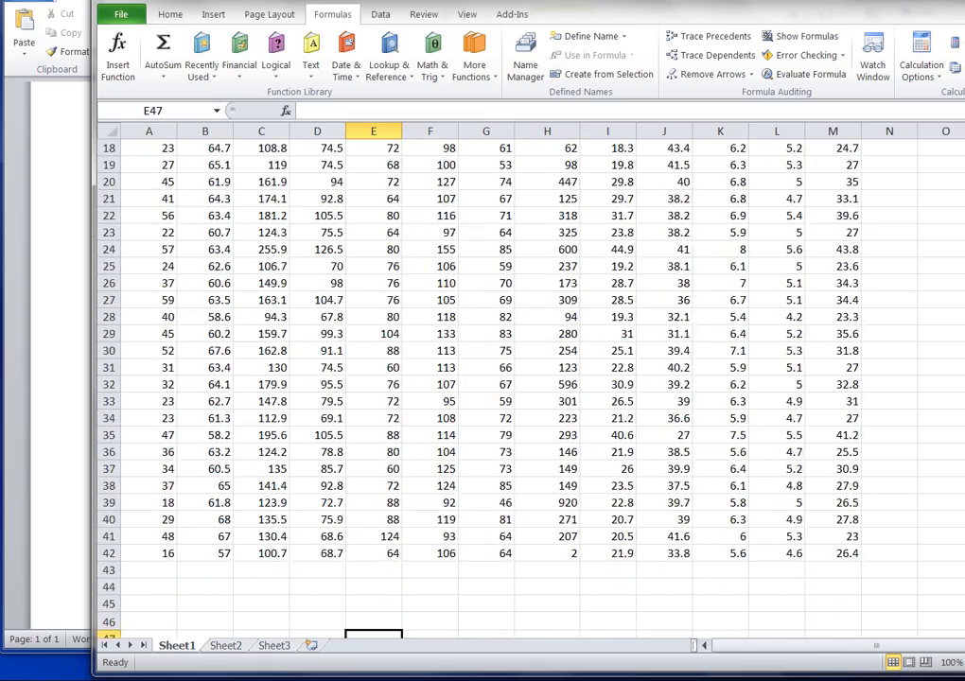
scroll(530, 378, down, 2)
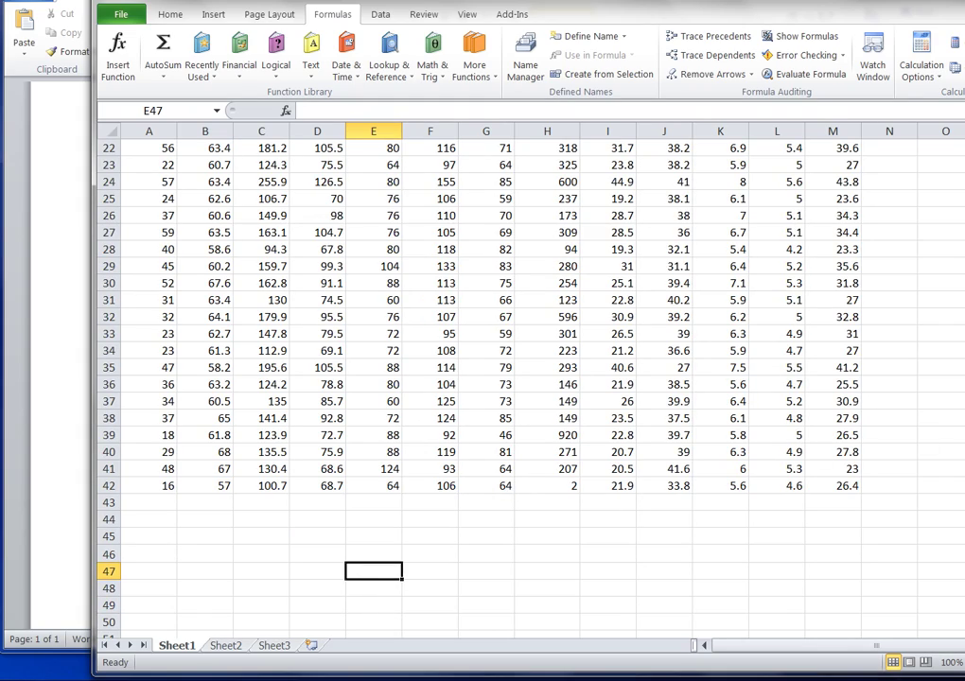
scroll(529, 379, up, 7)
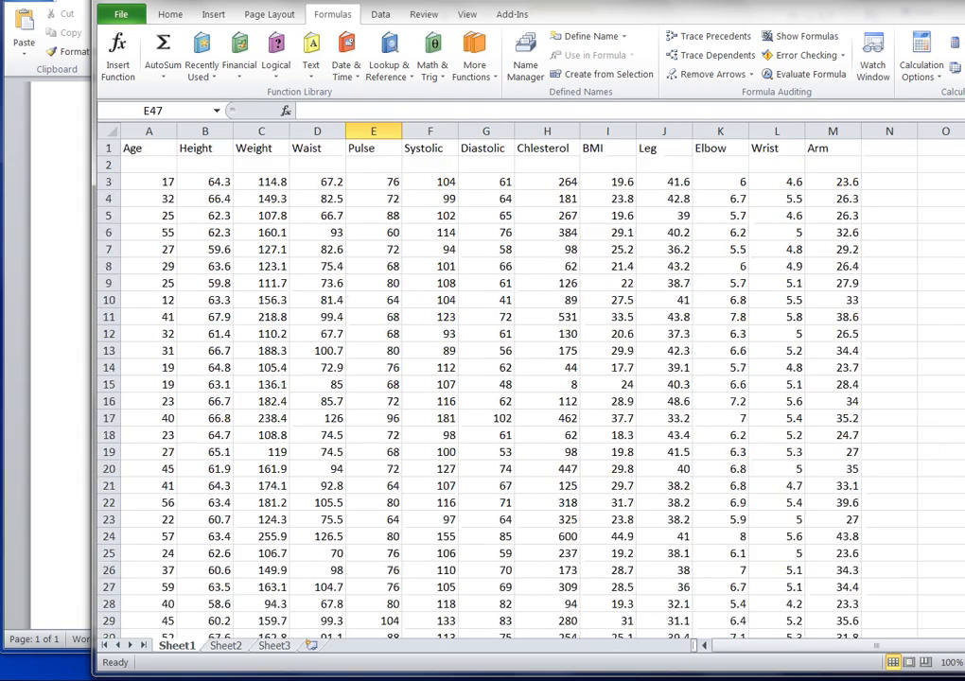
scroll(257, 526, down, 7)
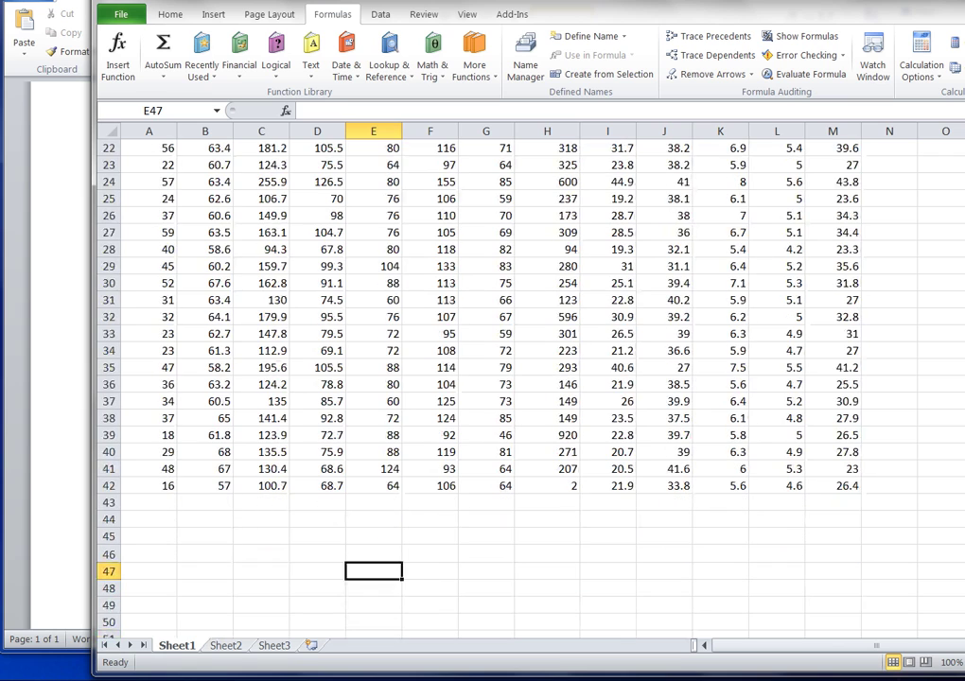
click(221, 521)
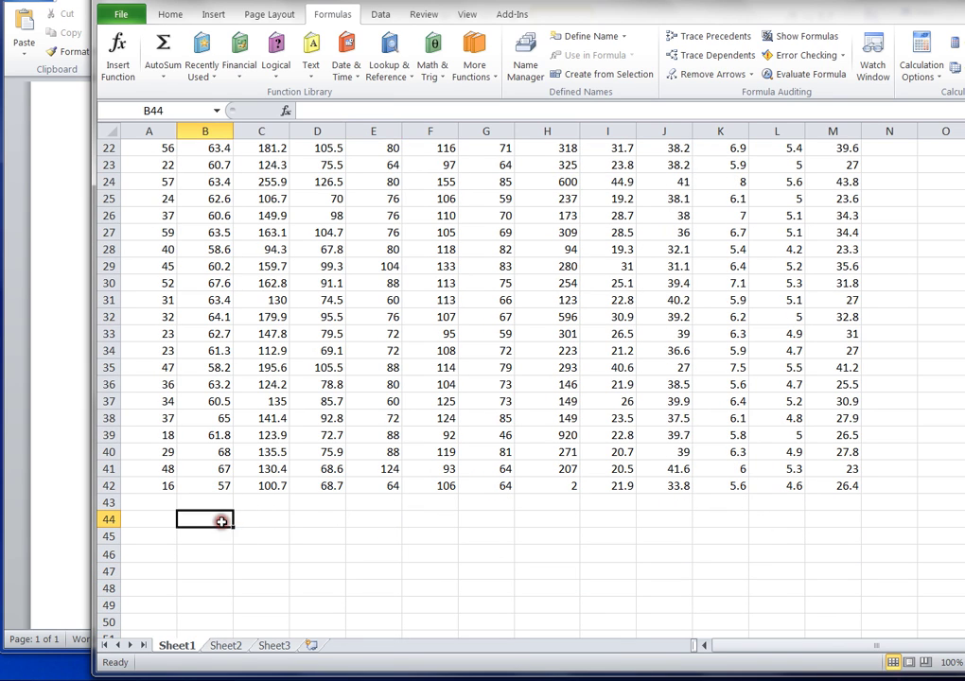
Step: Insert the Z.TEST function into cell B44 from the Statistical functions list
click(478, 57)
mouse_move(506, 95)
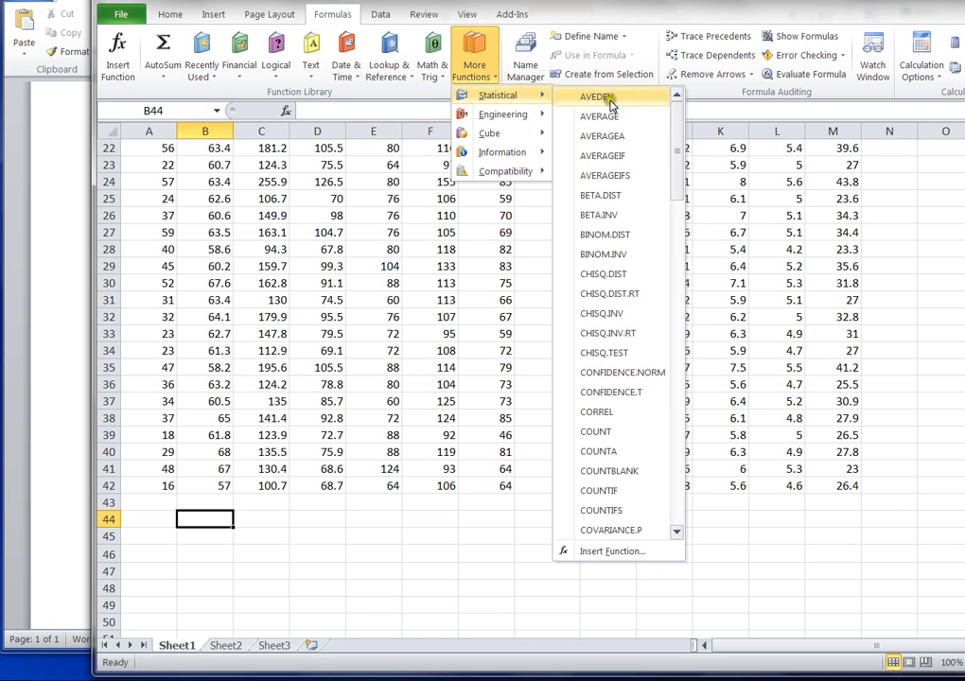
drag(673, 125, 670, 474)
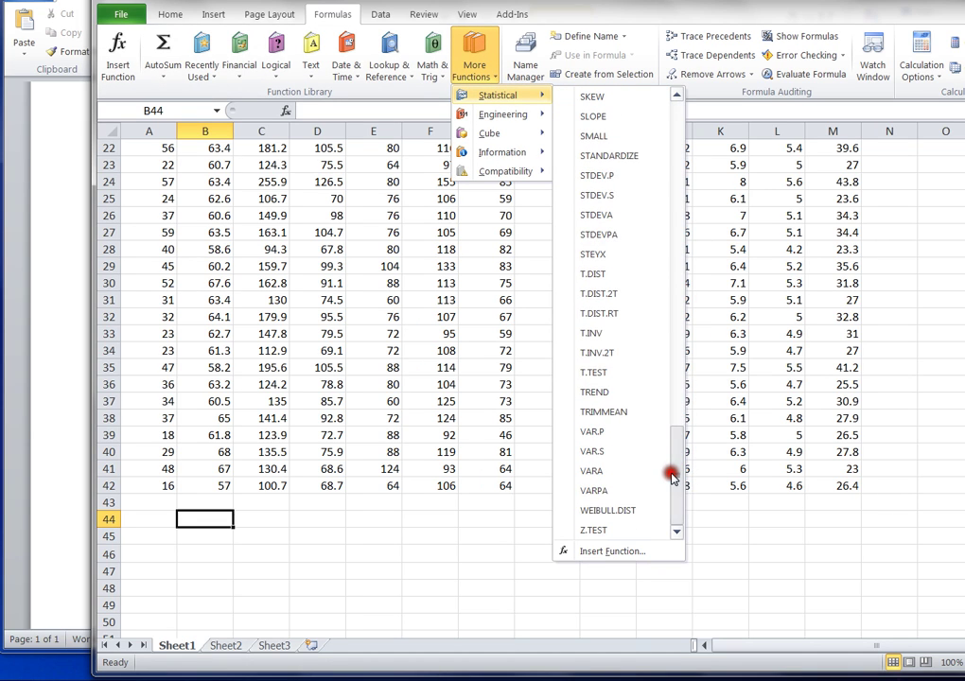
click(594, 531)
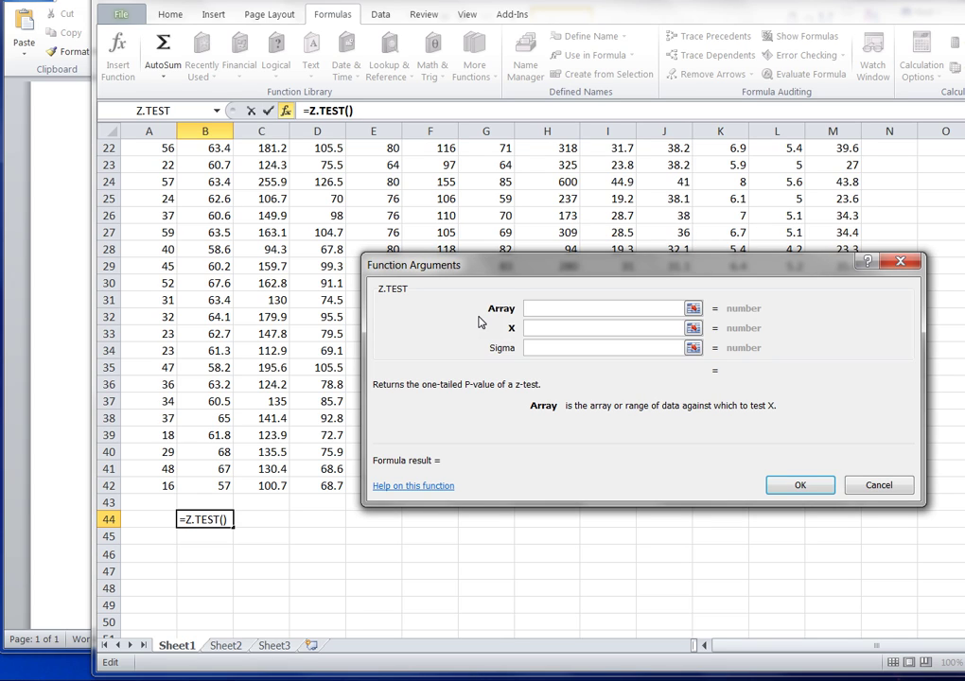
Step: Set the Z.TEST Array argument to the Height values B3:B42
click(489, 313)
click(203, 486)
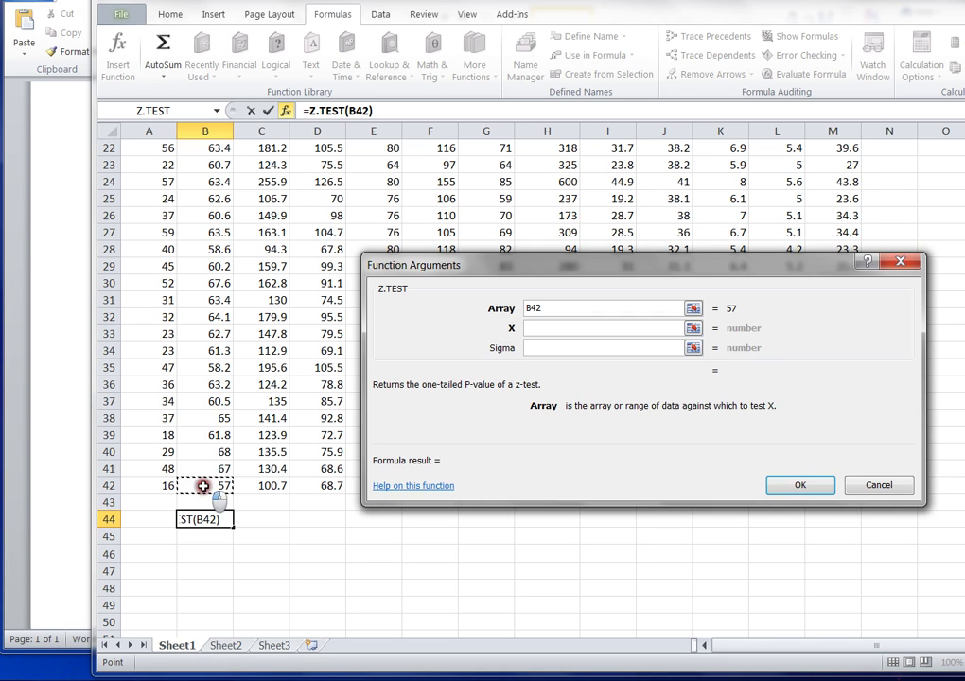
drag(202, 487, 198, 184)
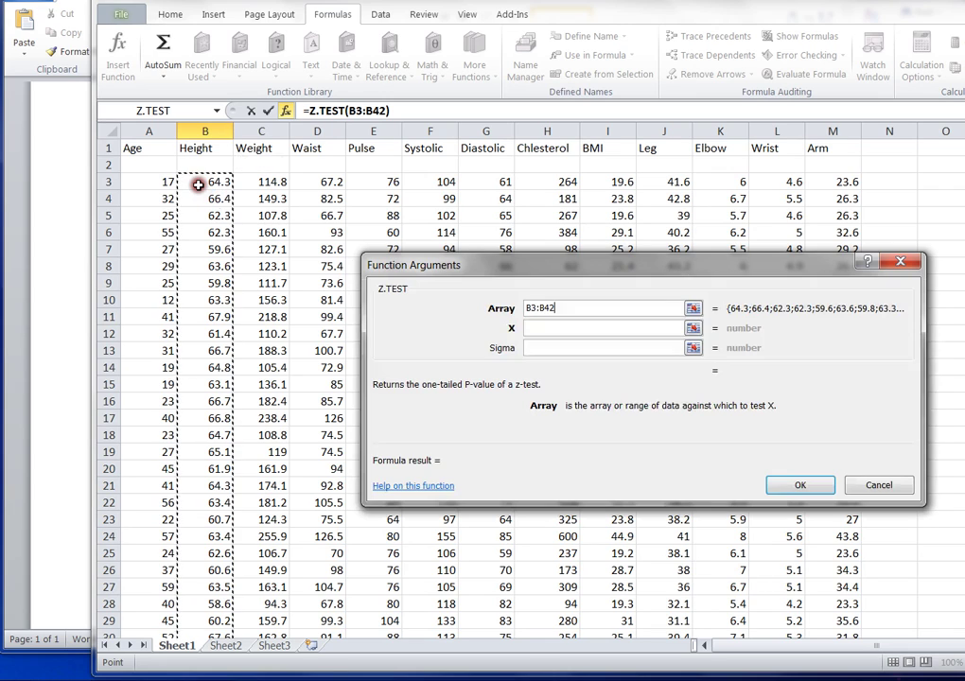
click(546, 329)
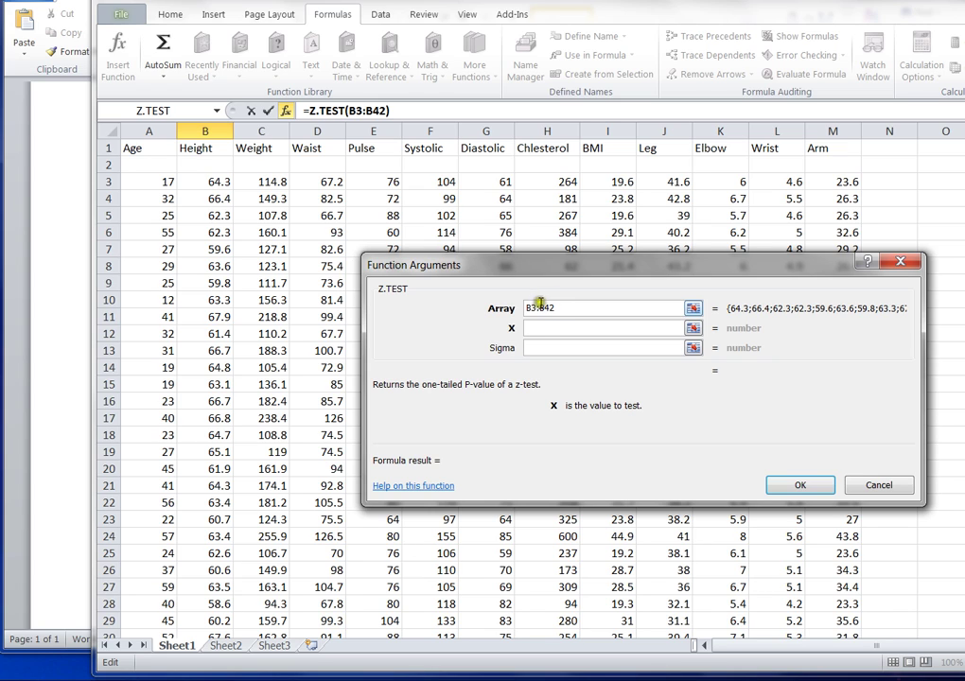
Step: Enter 63 as X, leave Sigma blank, and confirm to get p-value 0.32639
text(6)
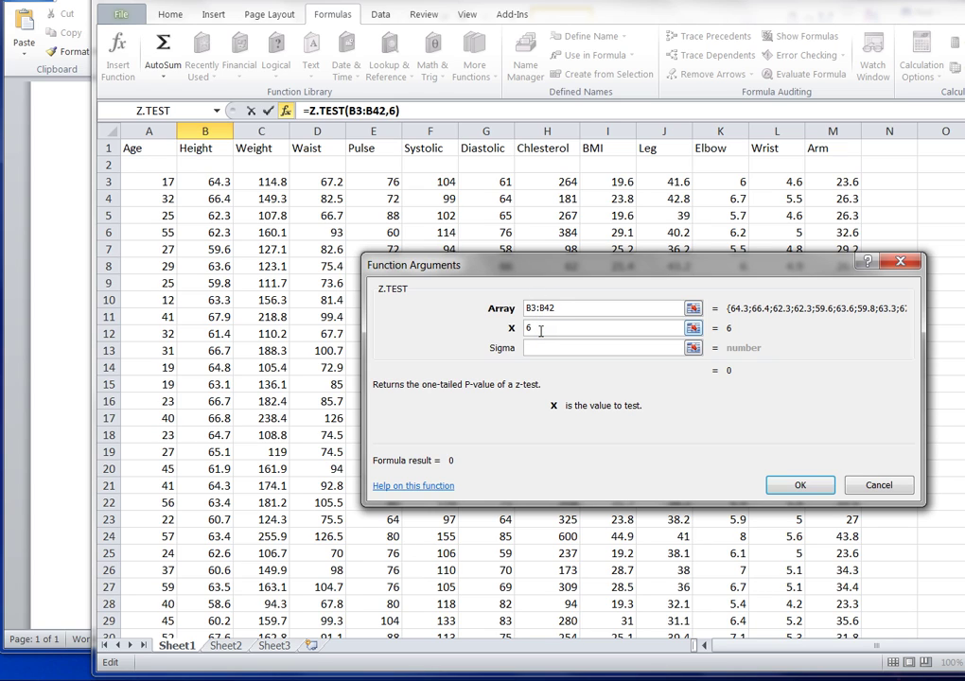
text(3)
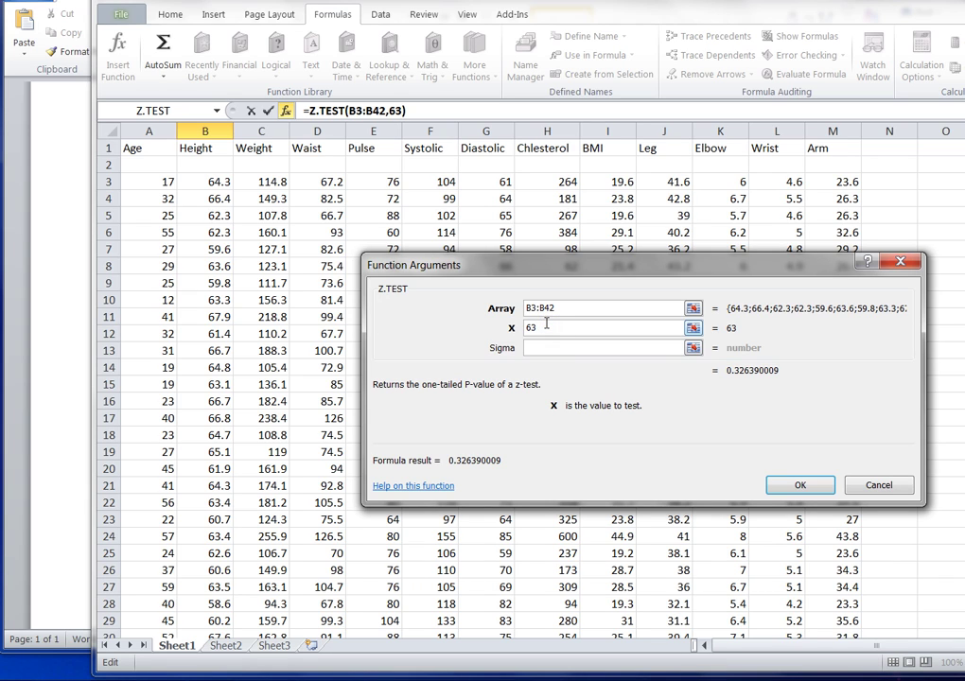
click(544, 348)
click(544, 347)
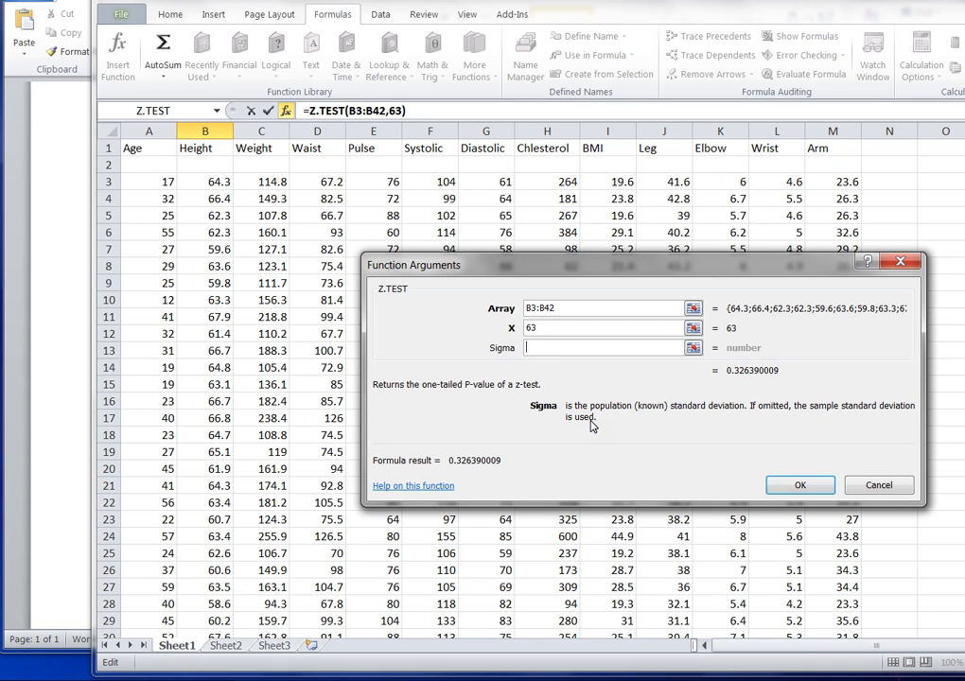
click(549, 351)
click(781, 486)
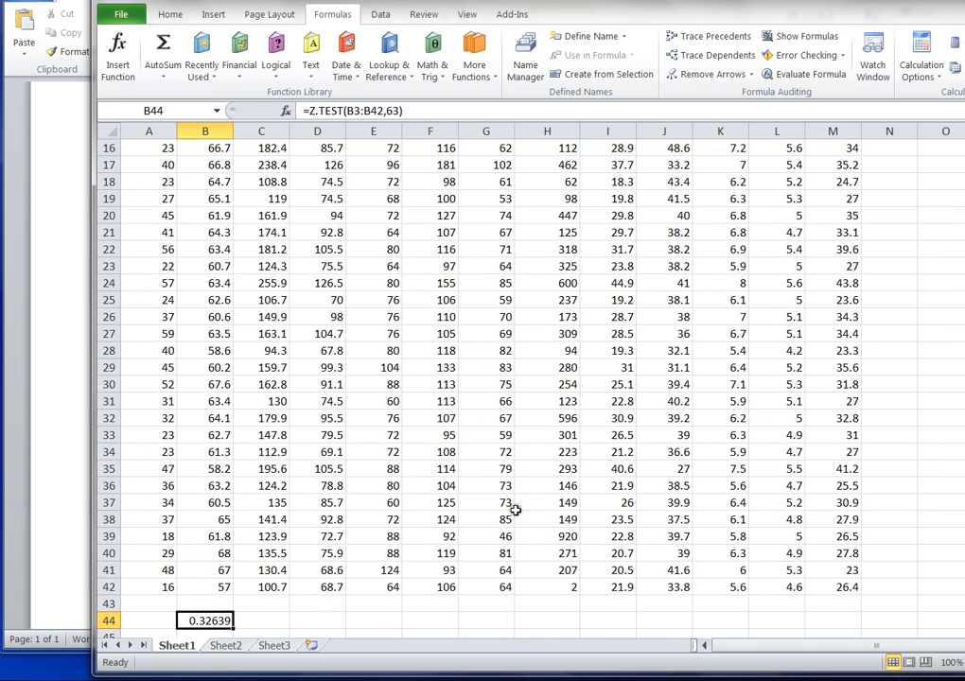
Step: Check the result in B44, then switch to the Word write-up
scroll(620, 322, down, 2)
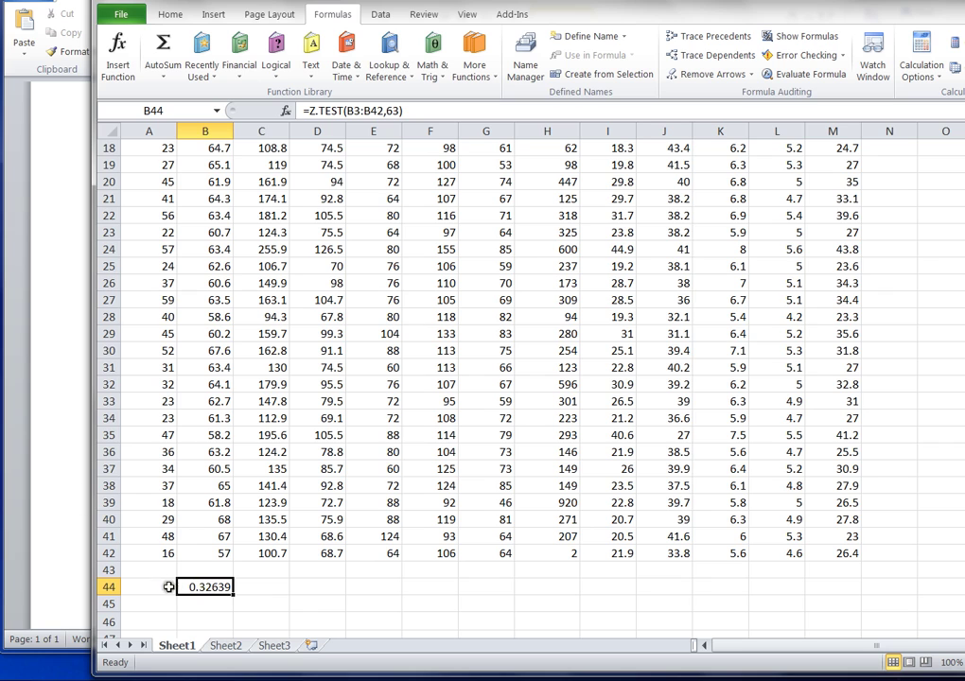
click(66, 474)
click(60, 476)
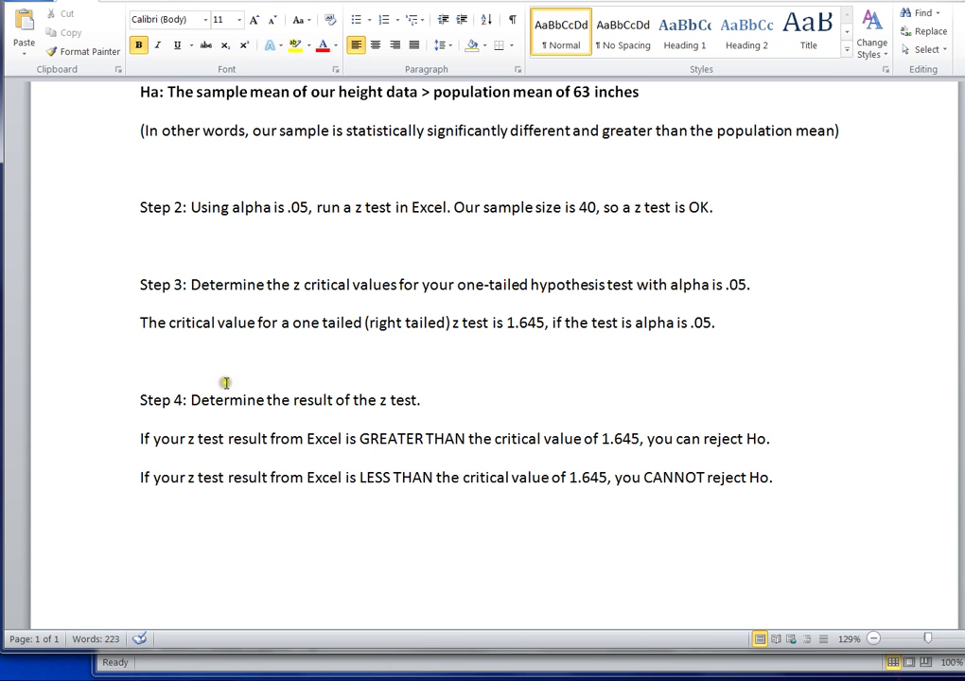
Step: Type 'z test = .33' on the blank line under Step 2 and start a new line
click(235, 243)
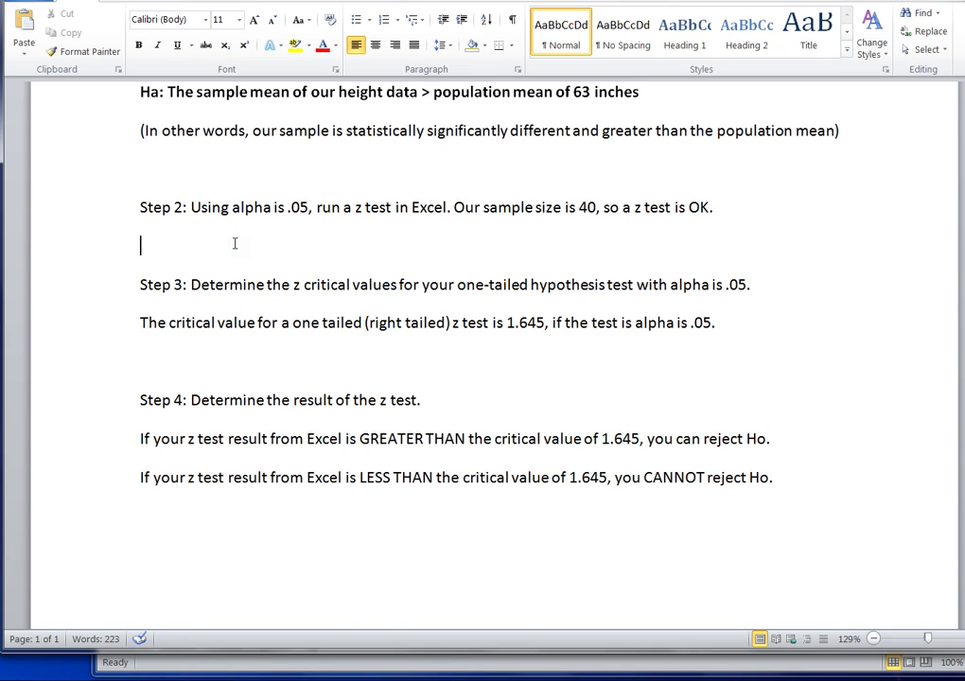
text(z test)
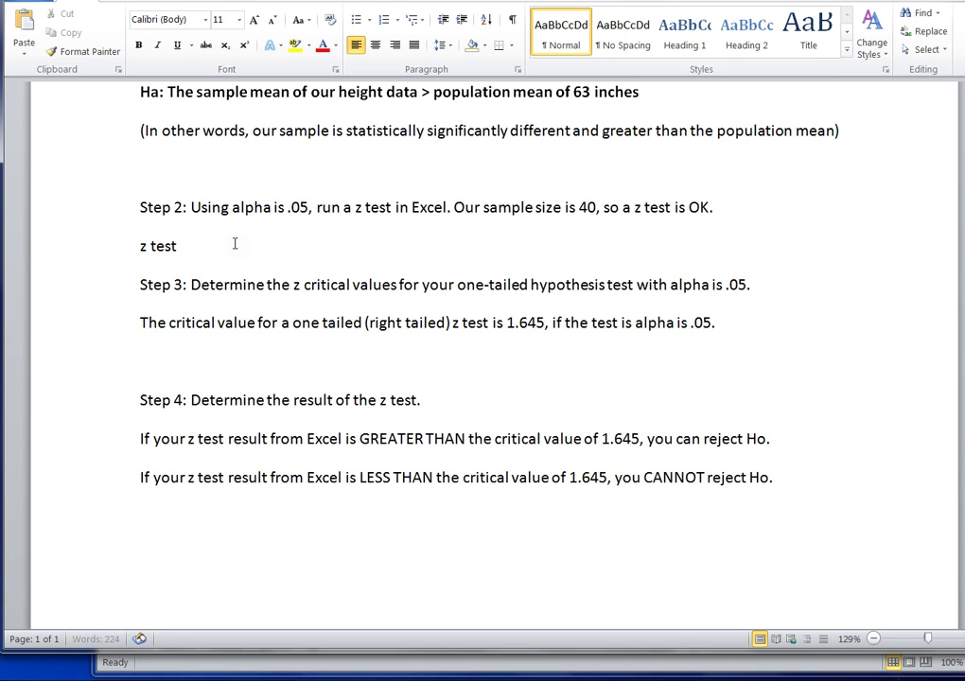
text(= .33)
key(Return)
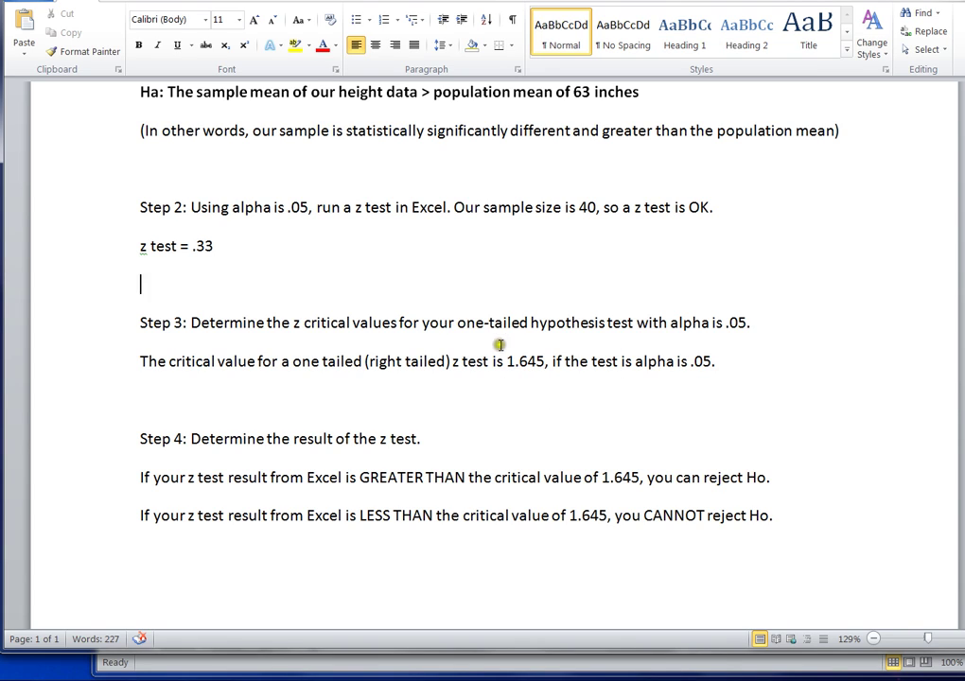
Step: Bold the 1.645 critical value in the Step 3 sentence
drag(506, 360, 557, 373)
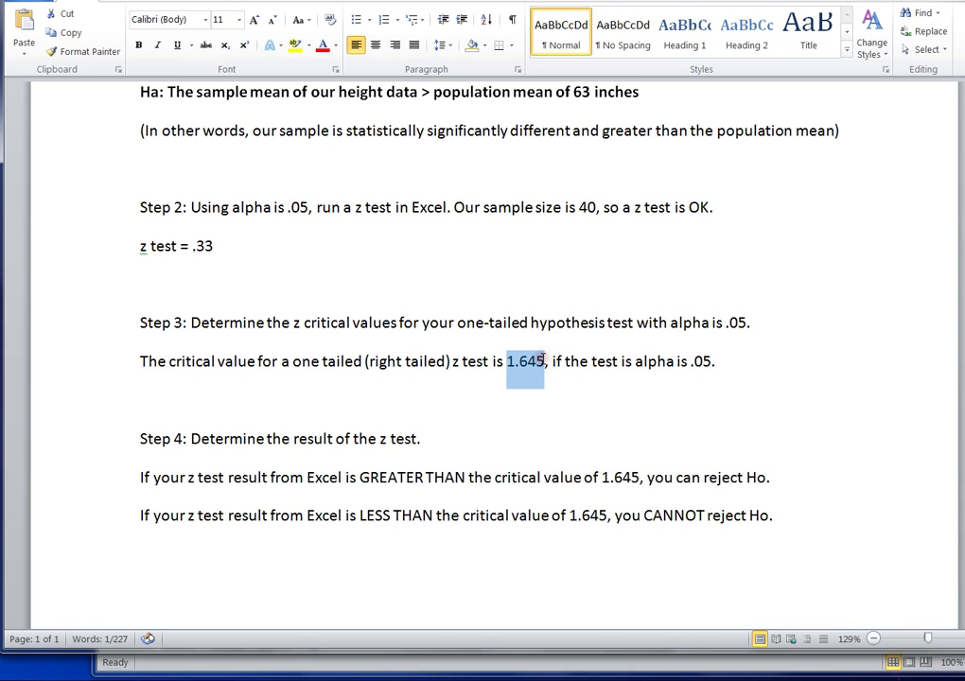
key(ctrl+b)
click(616, 413)
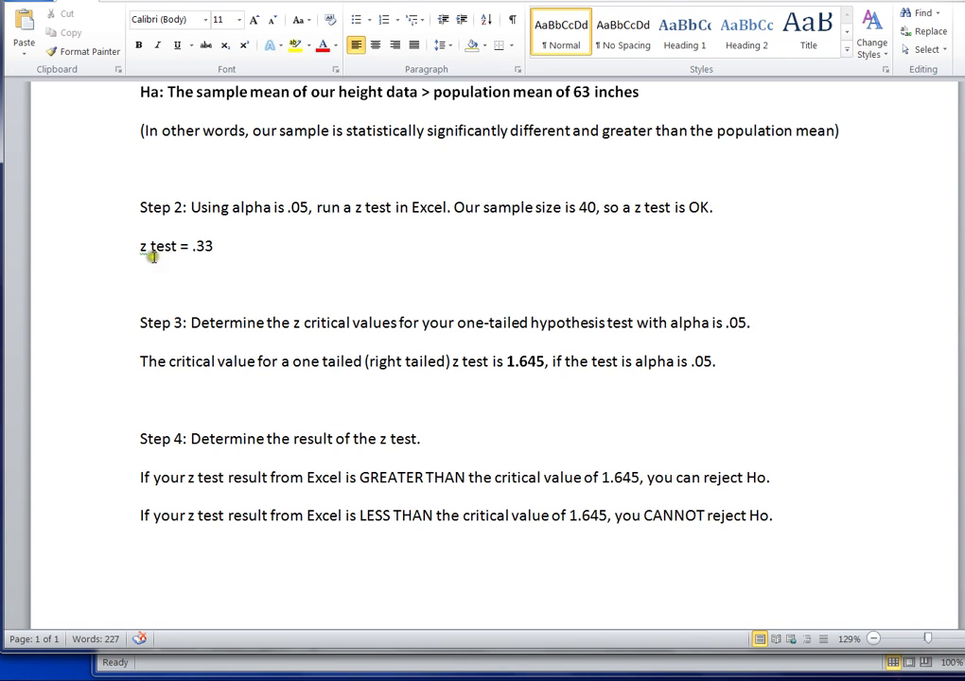
drag(139, 246, 222, 249)
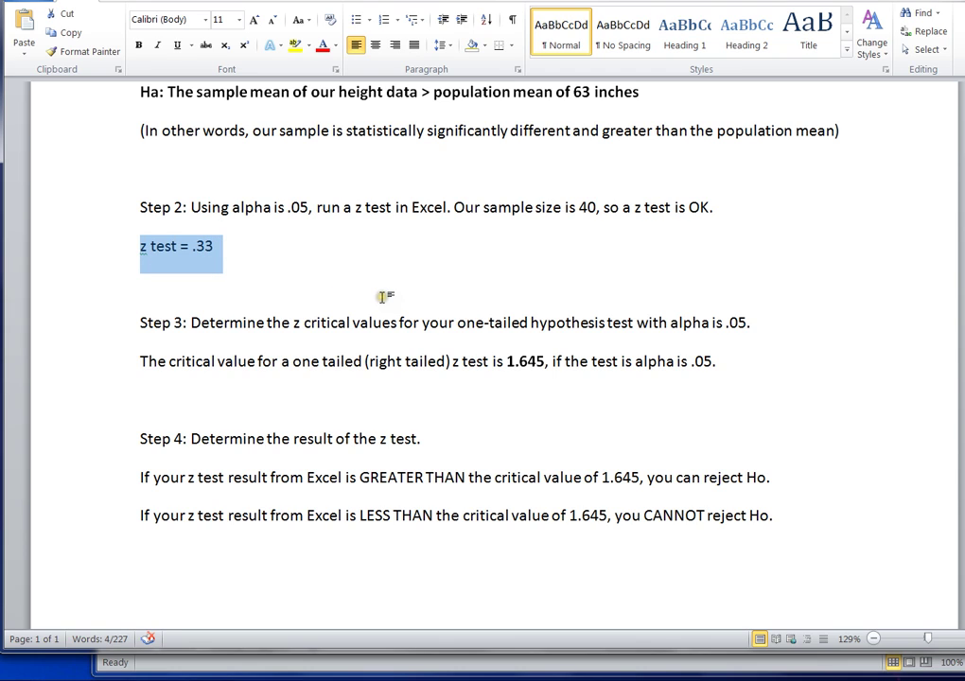
drag(509, 362, 537, 363)
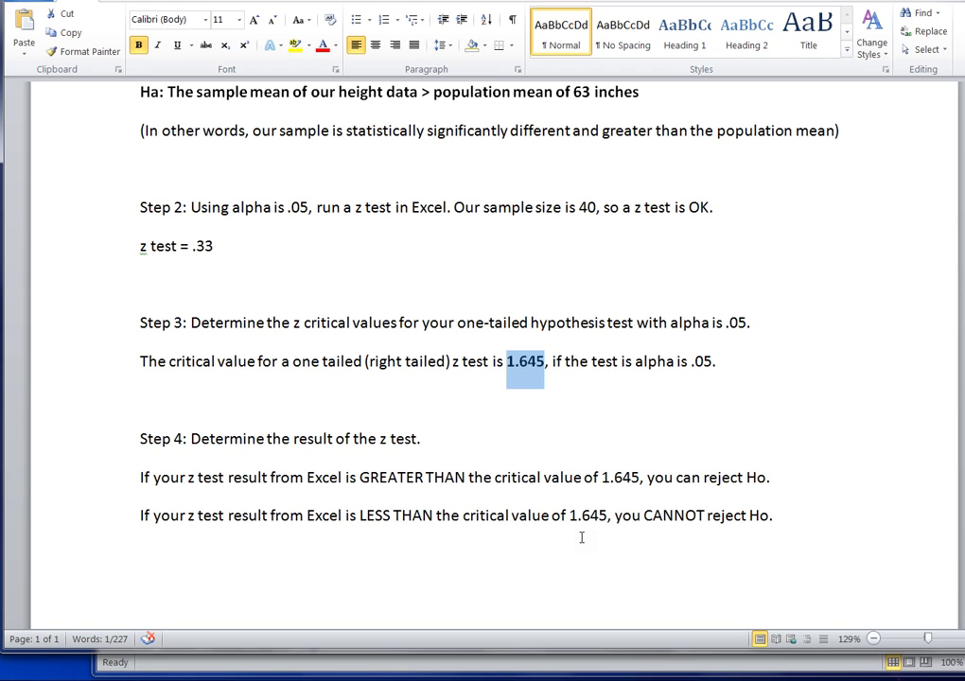
Step: Bold 'CANNOT reject Ho' in the final Step 4 sentence and review the document
drag(644, 515, 760, 524)
key(ctrl+b)
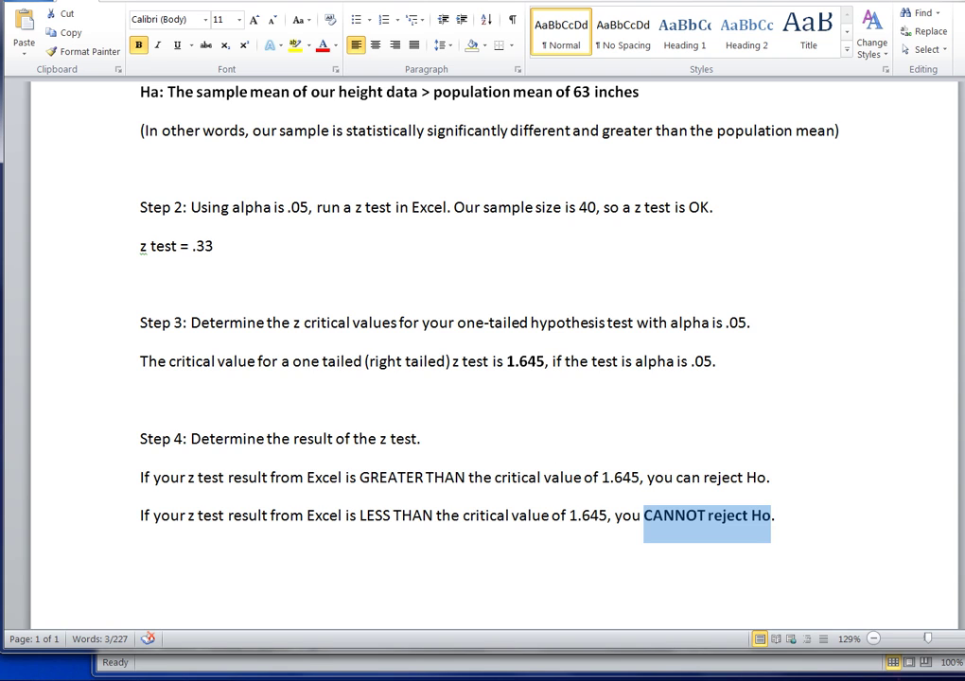
scroll(232, 116, up, 3)
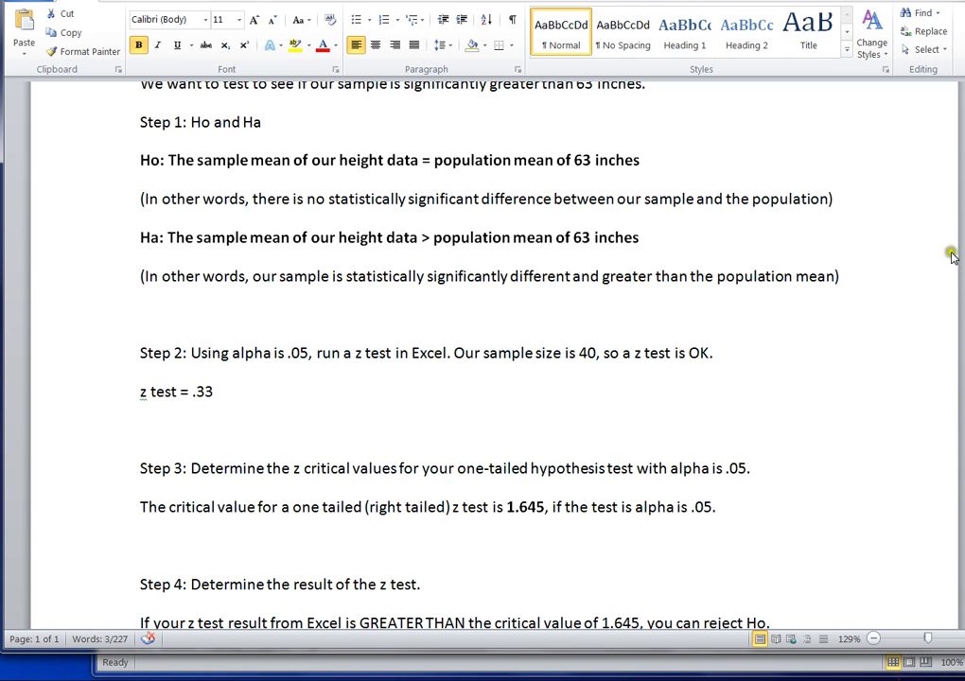
scroll(492, 350, down, 6)
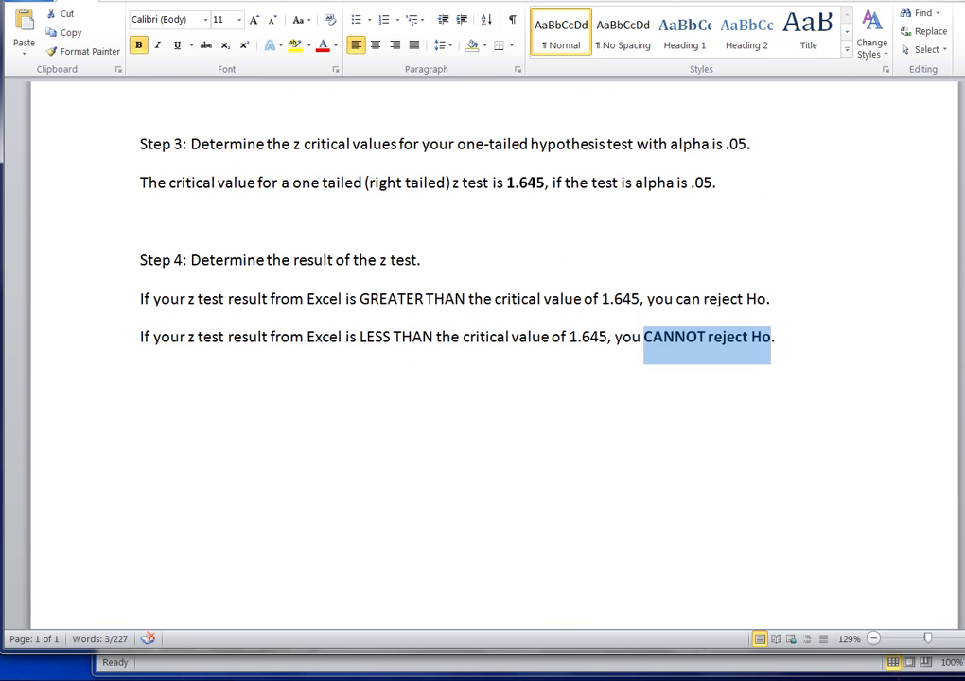